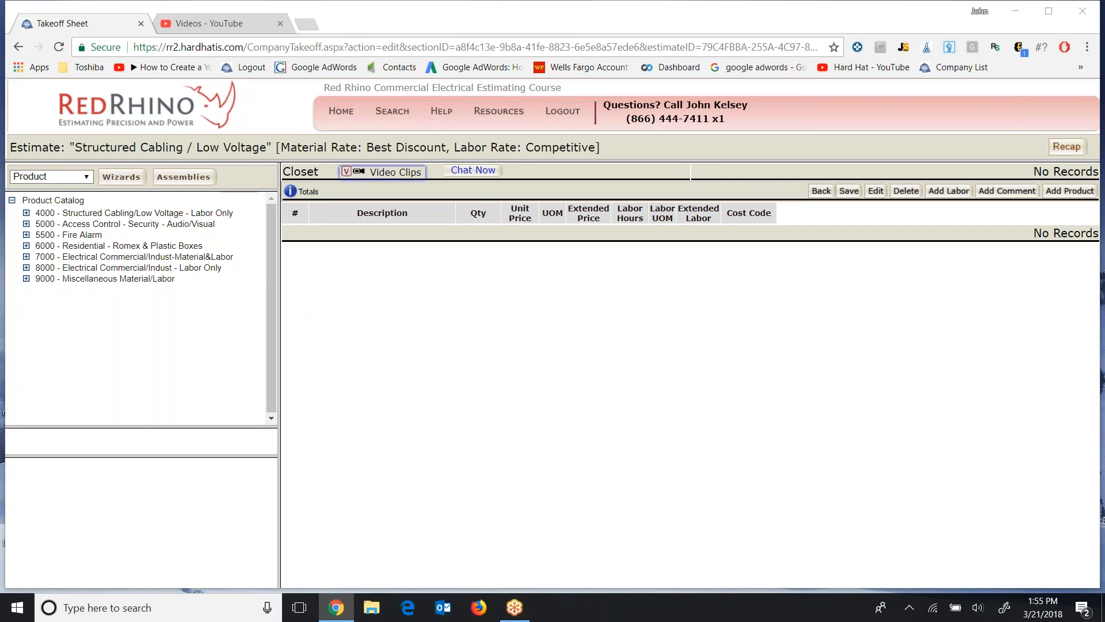
Display the 50.02 Closet Build-outs assemblies under 300 - Structured Cabling Systems in the assembly catalog
drag(282, 308, 287, 308)
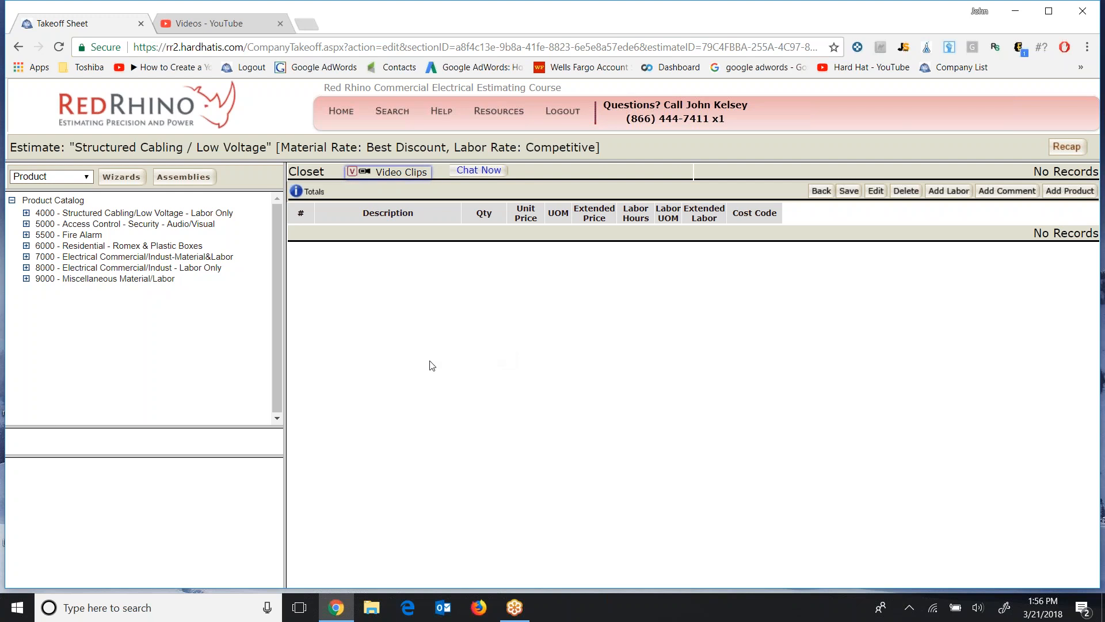
click(194, 183)
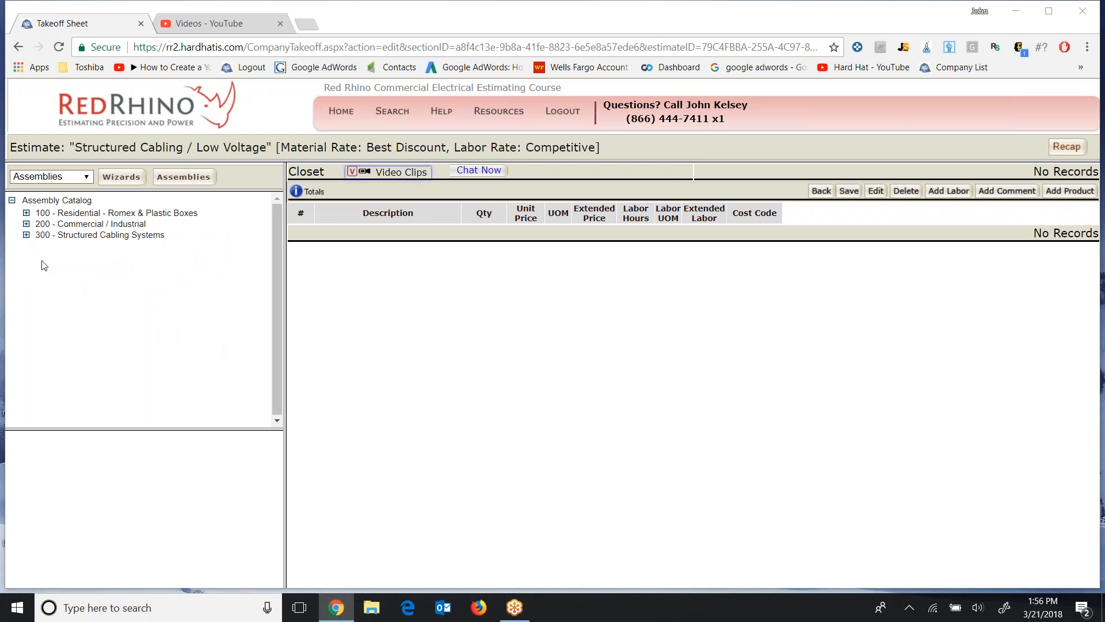
click(26, 234)
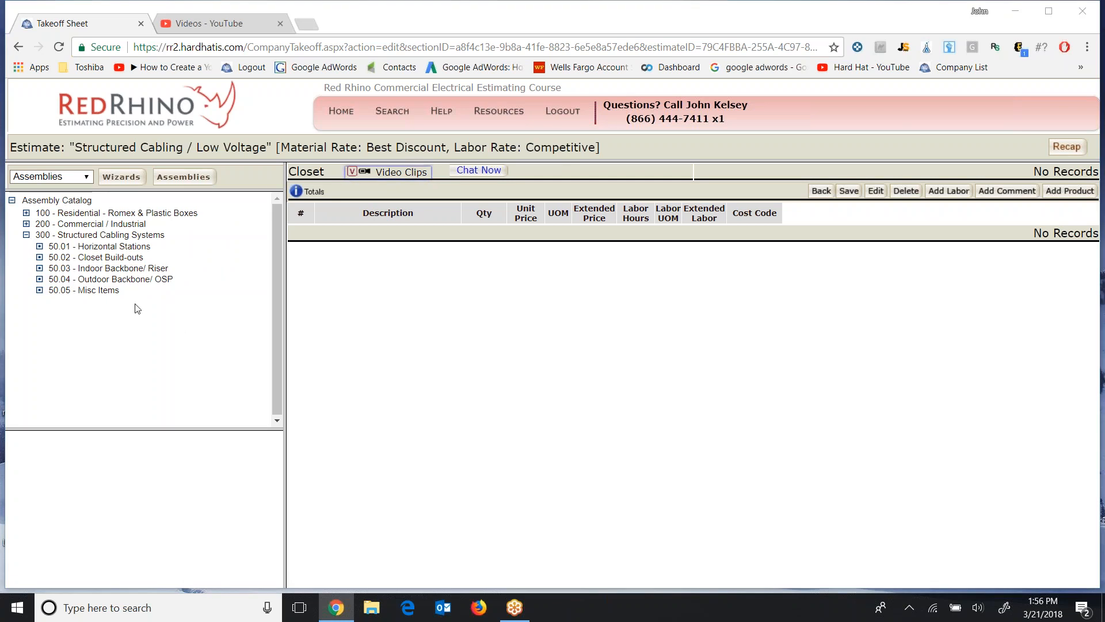
click(100, 259)
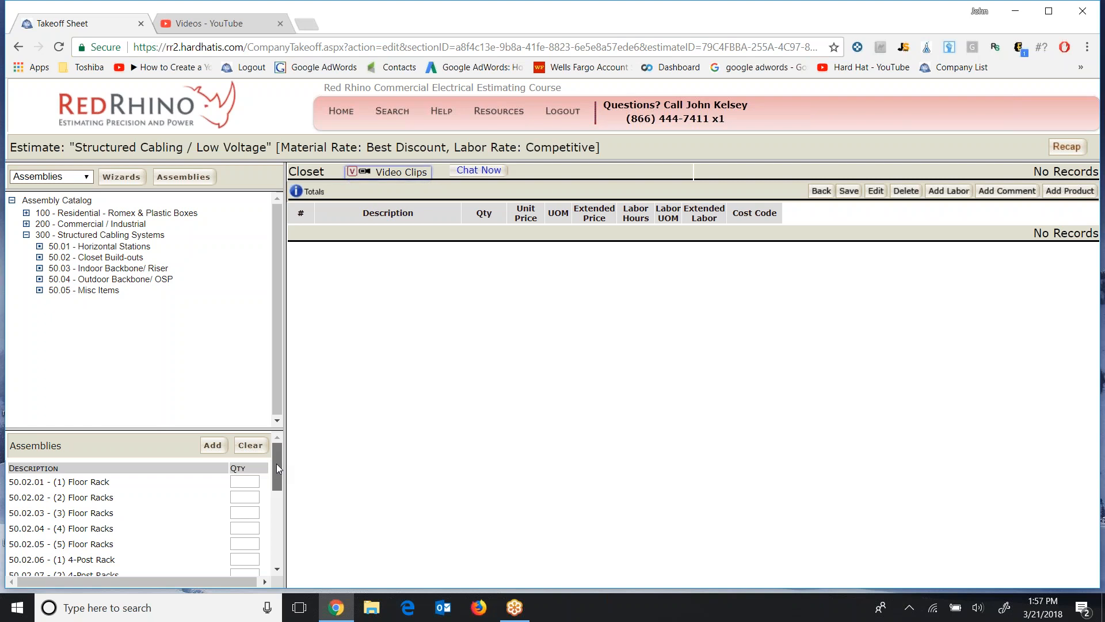
Review the closet build-out assemblies and add one 50.02.01 - (1) Floor Rack to the Closet takeoff
drag(276, 464, 270, 496)
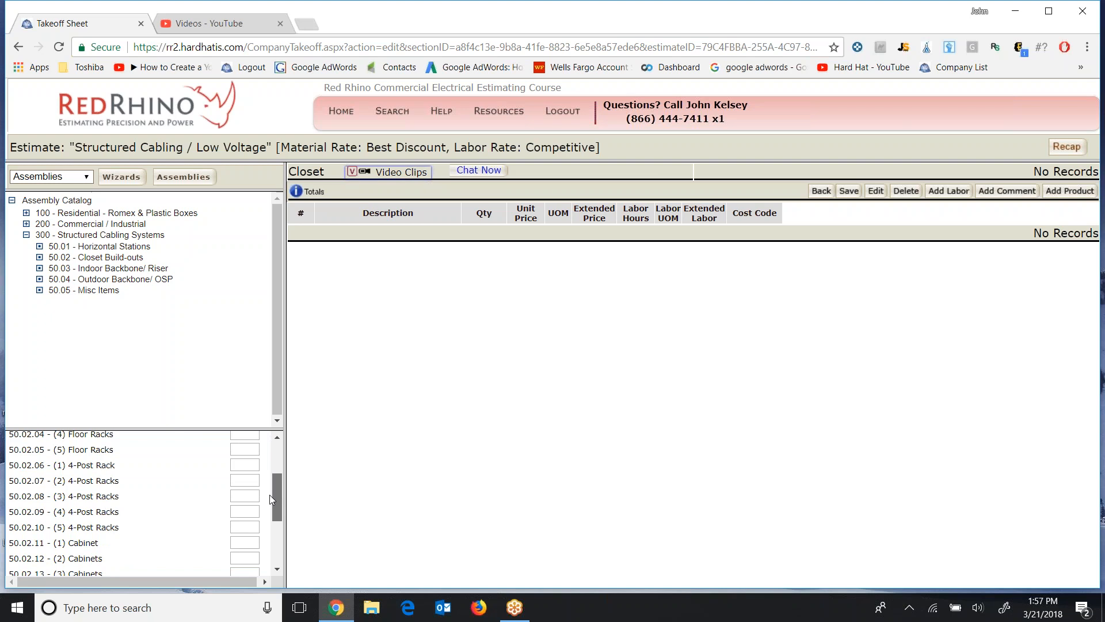
drag(269, 495, 269, 543)
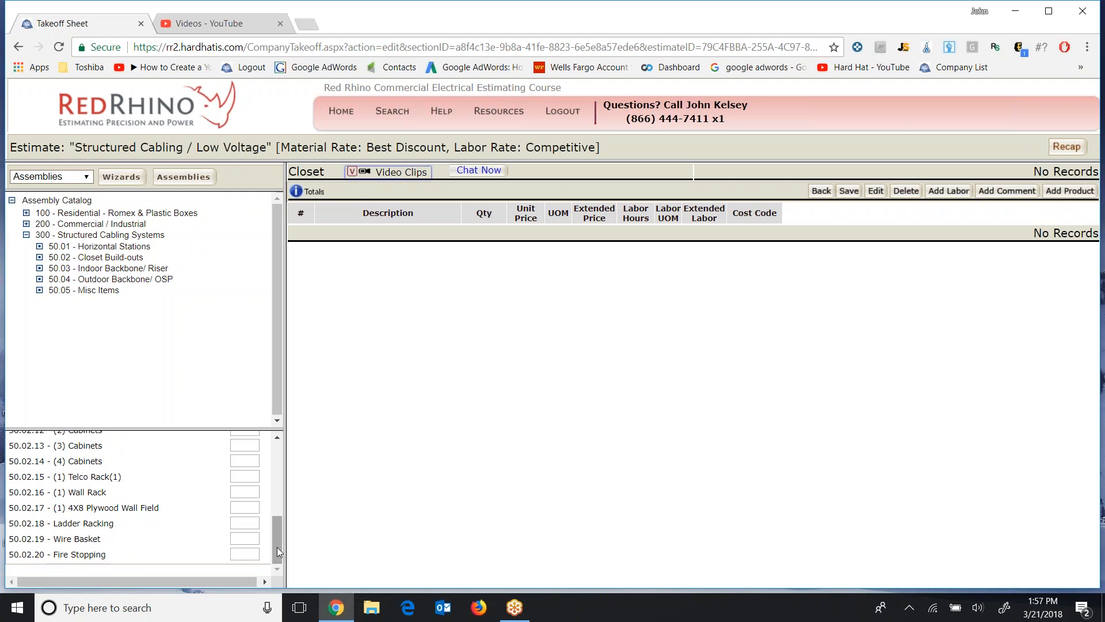
drag(277, 546, 271, 462)
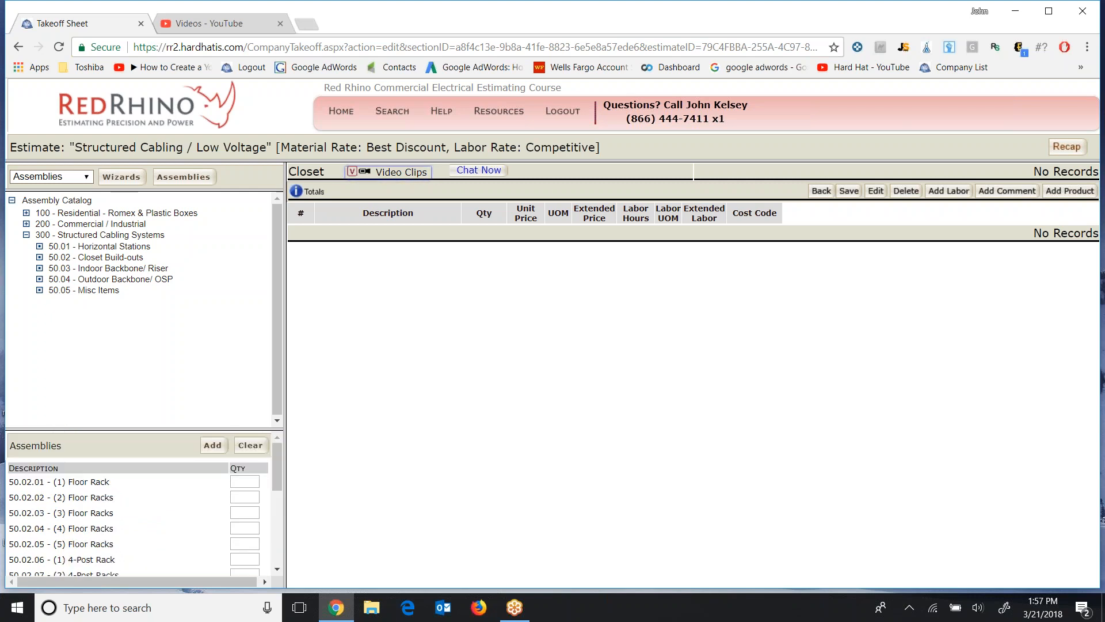
click(245, 481)
key(Return)
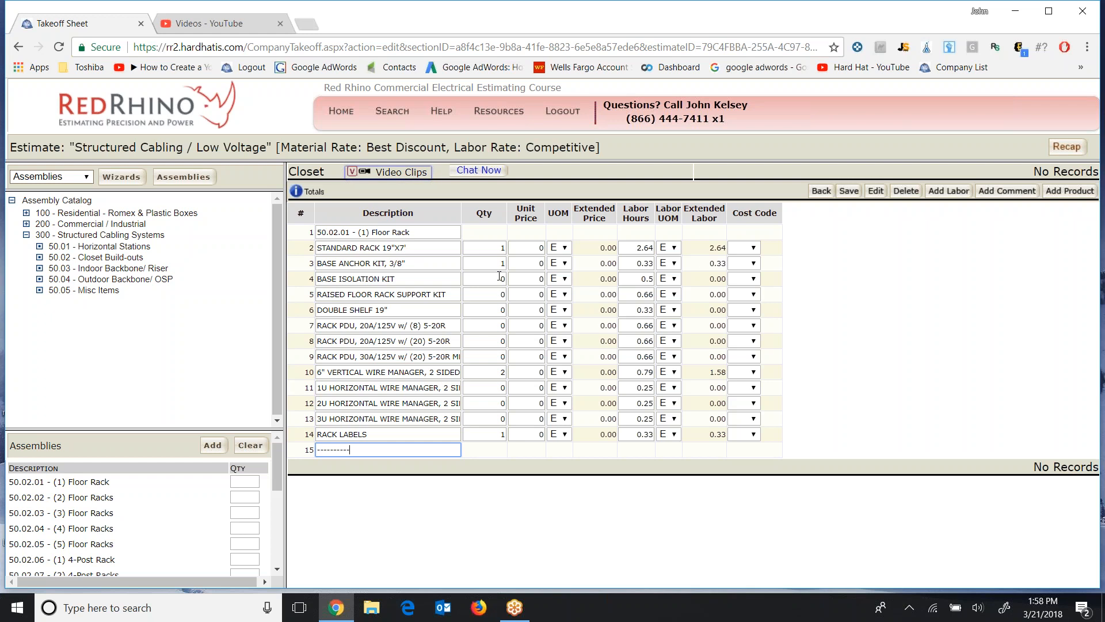
Set the quantities of the base isolation kit and the rack PDU with (8) 5-20R to 1, and save the takeoff
click(499, 277)
double_click(499, 277)
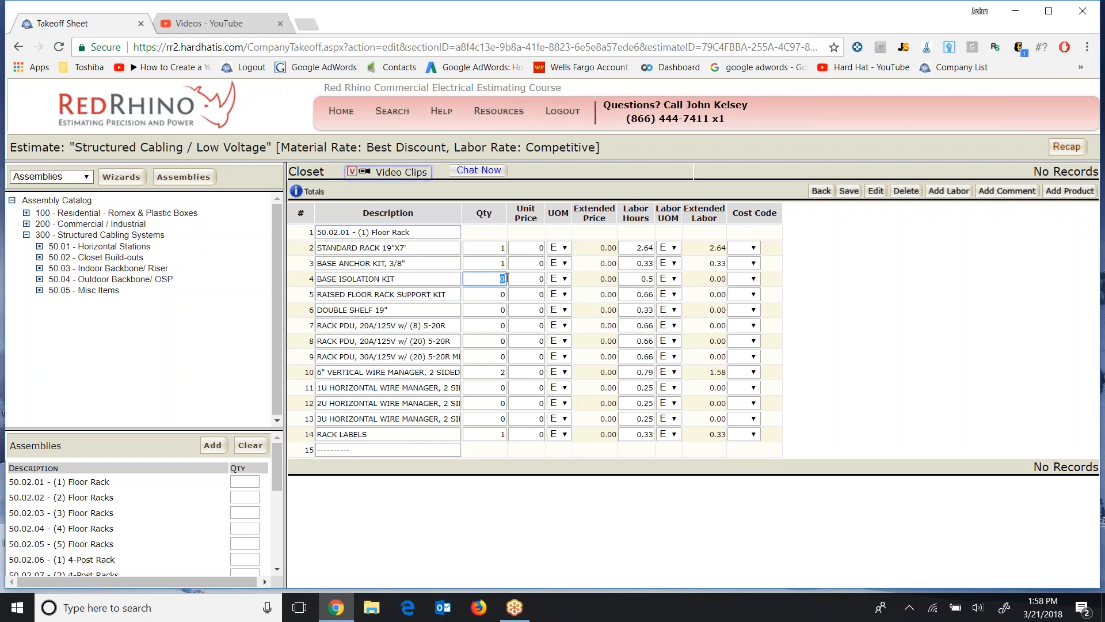
text(1)
click(492, 326)
text(1)
click(849, 190)
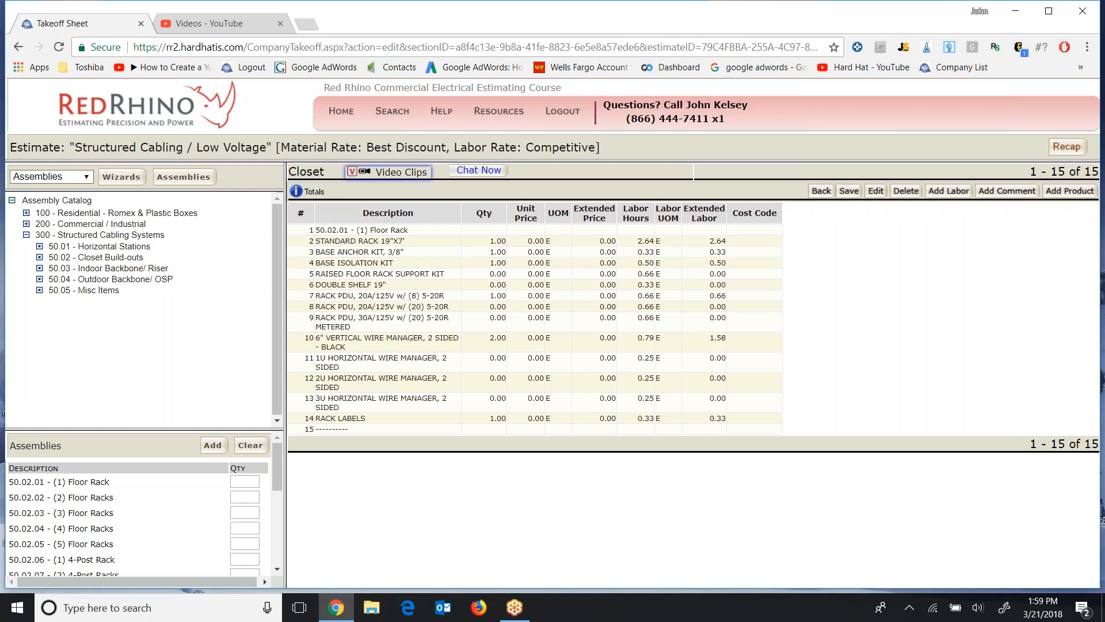
Delete the floor rack's zero-quantity support kit, double shelf, (20) 5-20R PDU, metered PDU and horizontal wire manager rows, and save
click(448, 274)
click(447, 285)
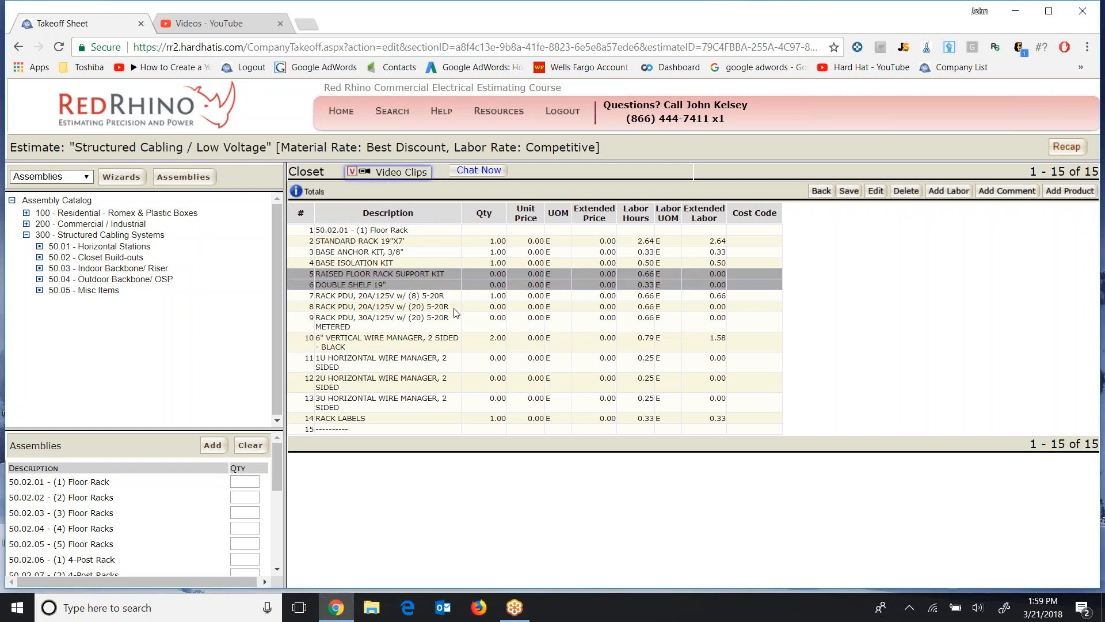
click(454, 309)
click(451, 321)
click(448, 360)
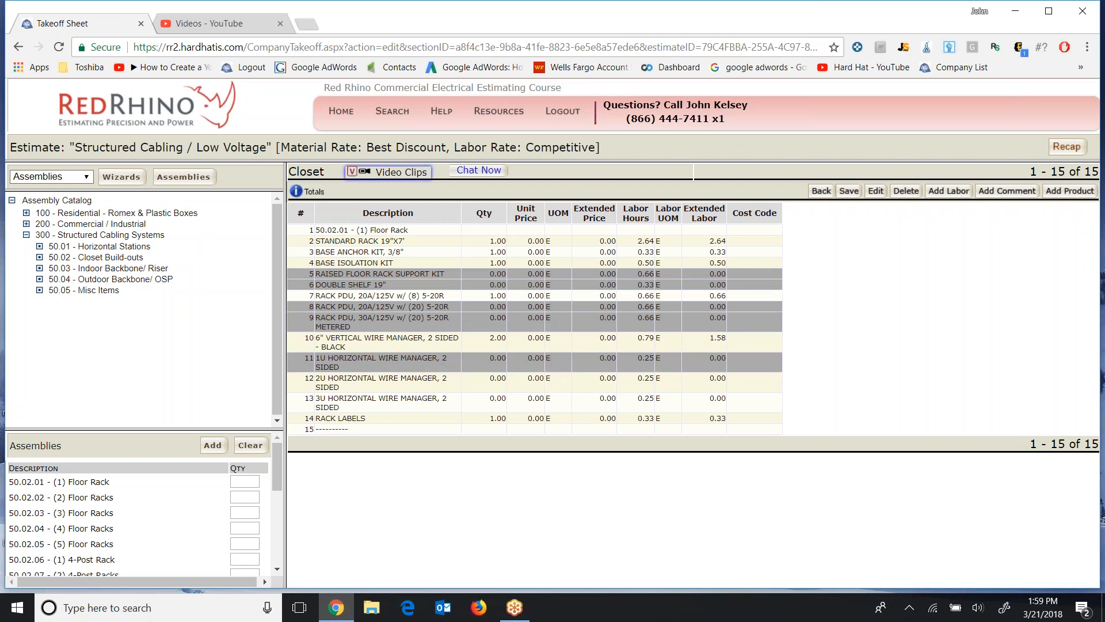
click(440, 381)
click(441, 400)
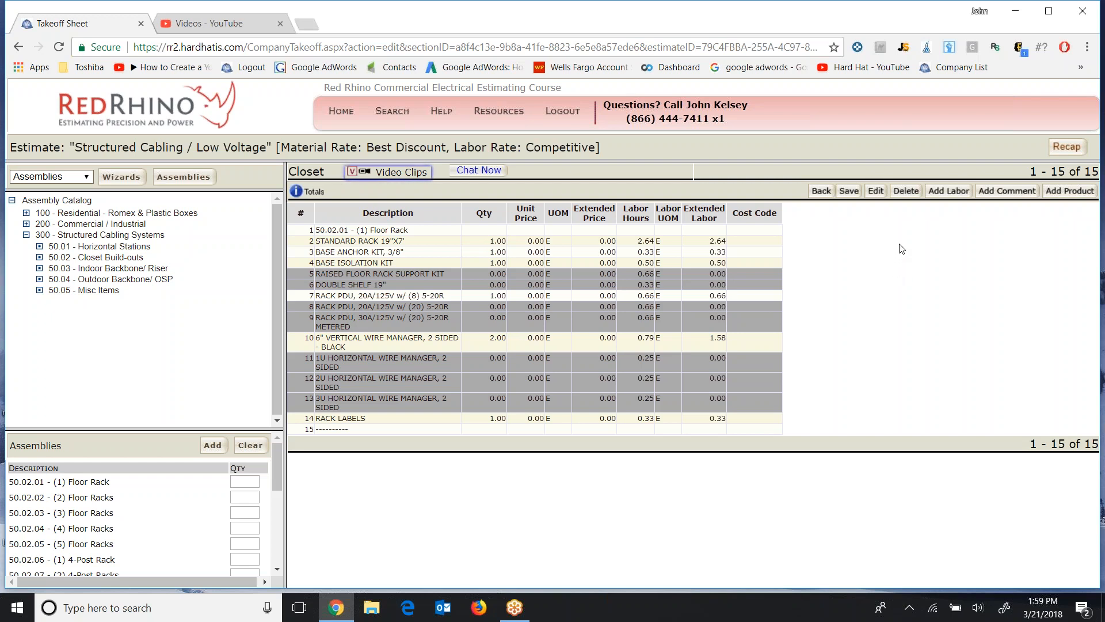
click(905, 192)
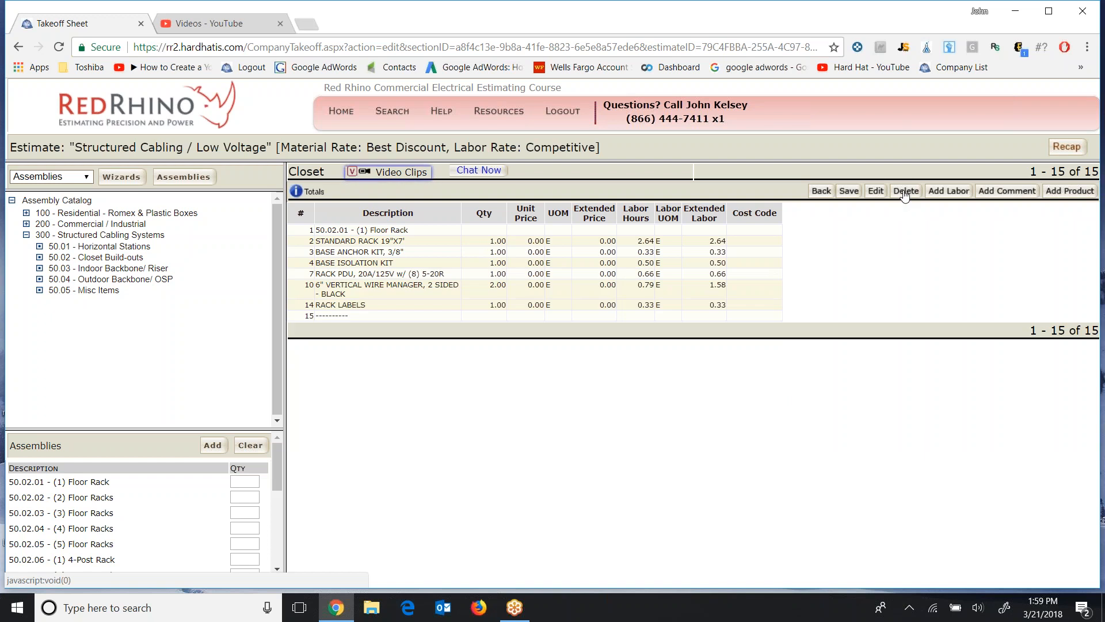
click(847, 193)
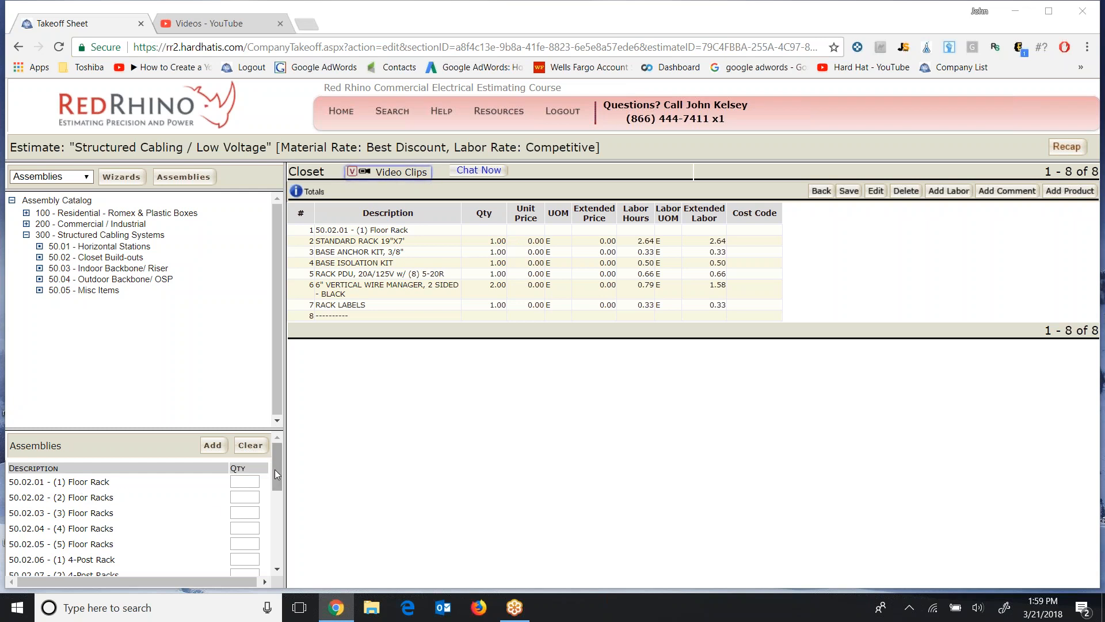
Add one 50.02.11 - (1) Cabinet assembly to the Closet takeoff
drag(276, 474, 240, 519)
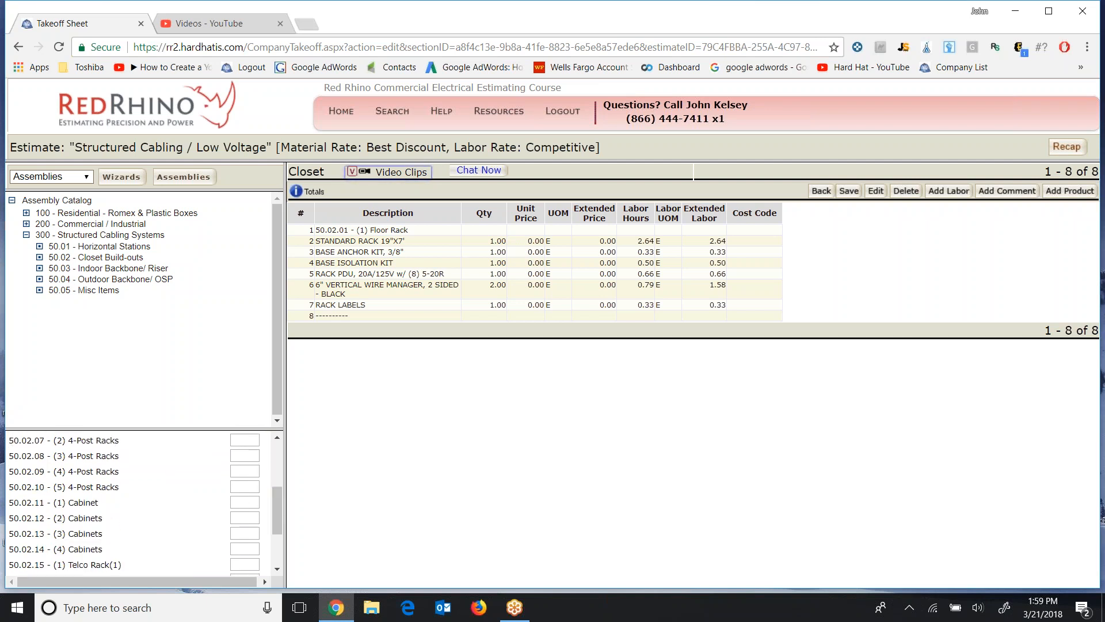
click(244, 507)
text(1)
drag(276, 517, 275, 466)
click(212, 445)
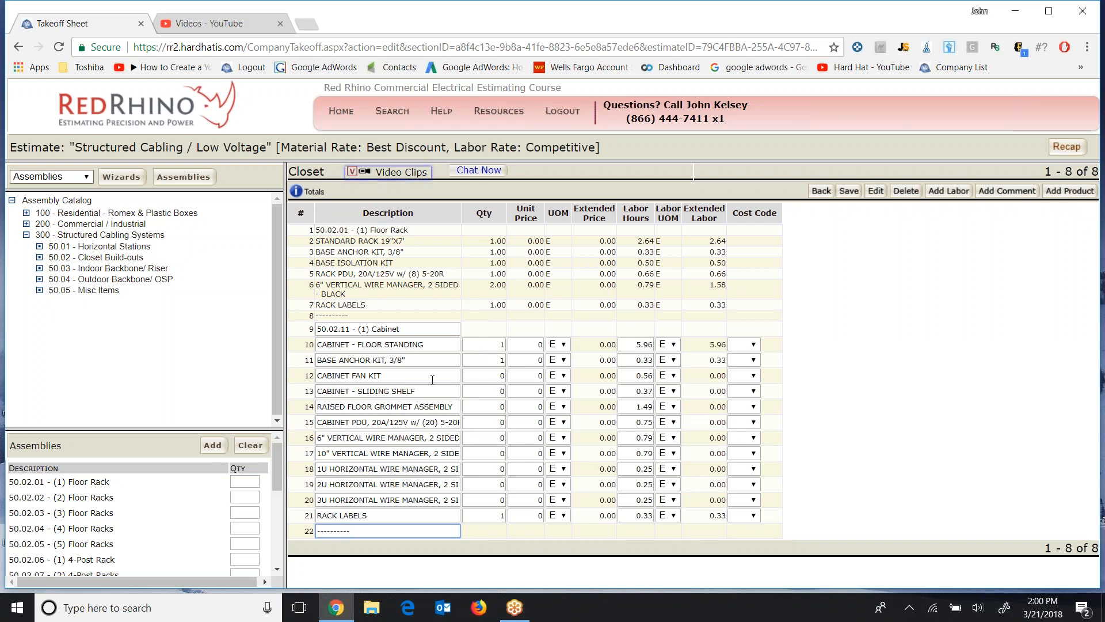
Set the quantities of the cabinet fan kit, 6" vertical wire manager and 1U horizontal wire manager to 1, and save the takeoff
click(495, 376)
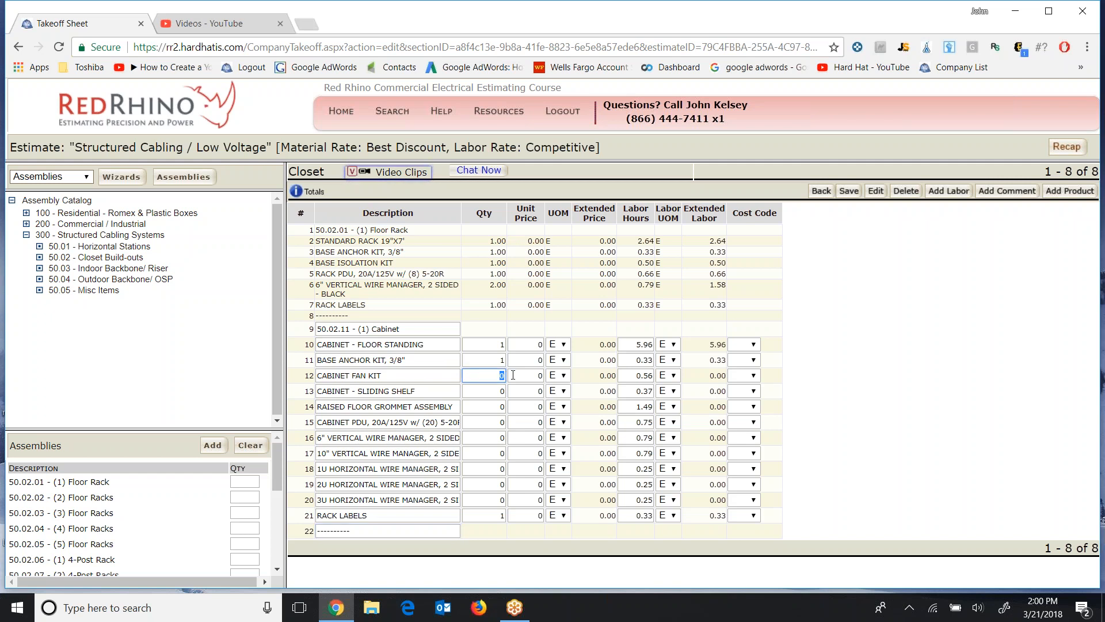
text(1)
click(504, 440)
text(1)
drag(497, 469, 516, 469)
text(1)
click(849, 190)
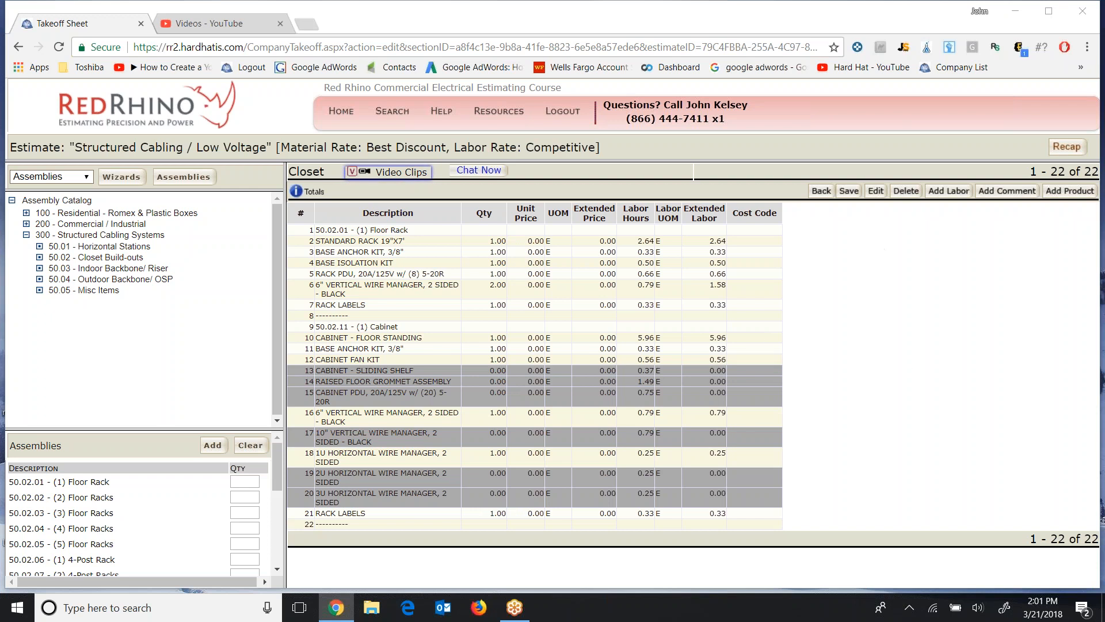
Delete the cabinet's zero-quantity sliding shelf, grommet, PDU, 10" vertical and 2U and 3U horizontal wire manager rows, and save
click(910, 194)
click(852, 194)
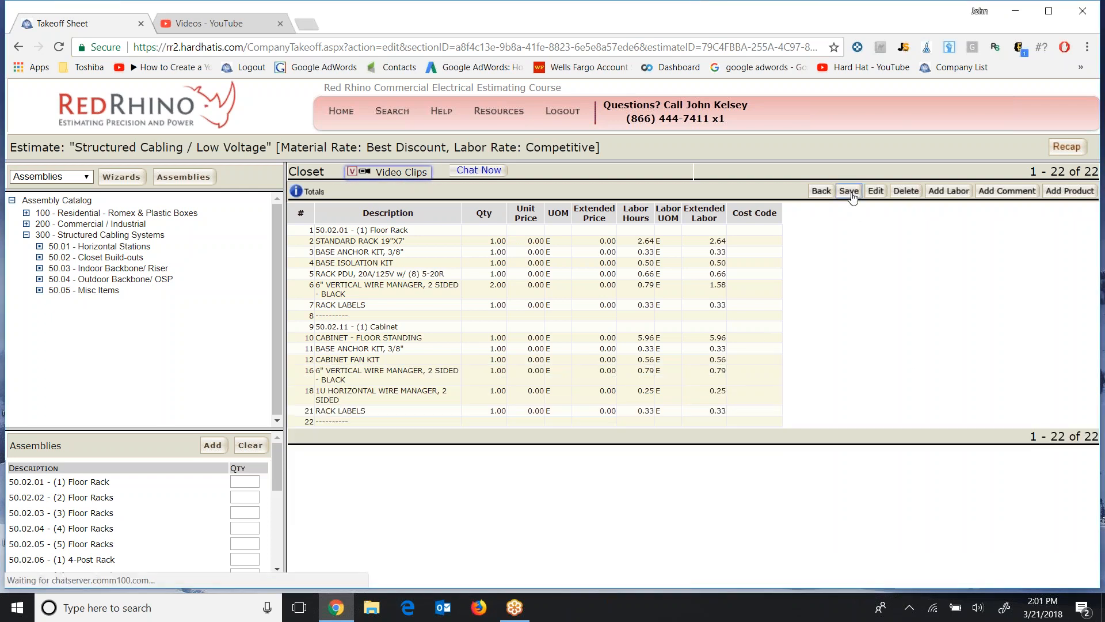